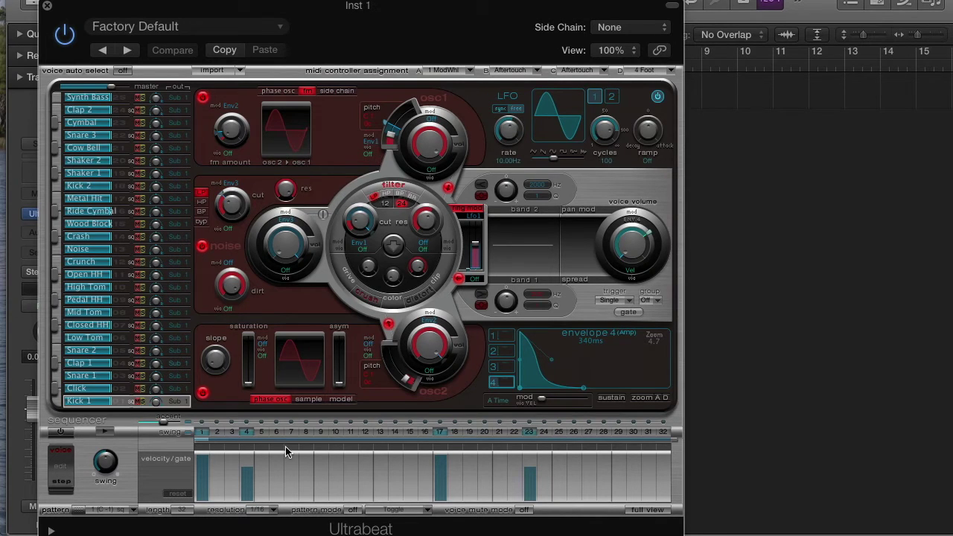
- Show the sequencer grid in full view for all drum sounds and add every downbeat to the Crunch row
click(646, 510)
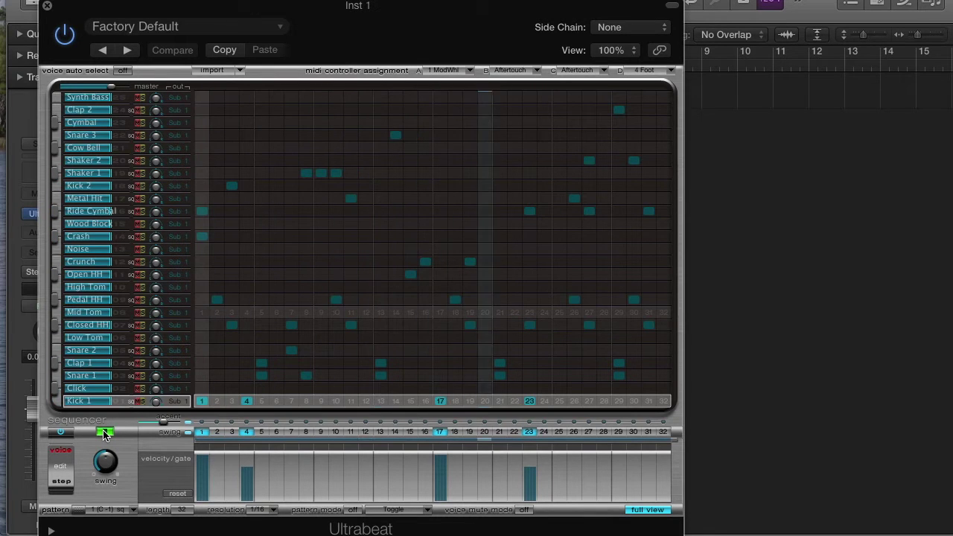
right_click(251, 270)
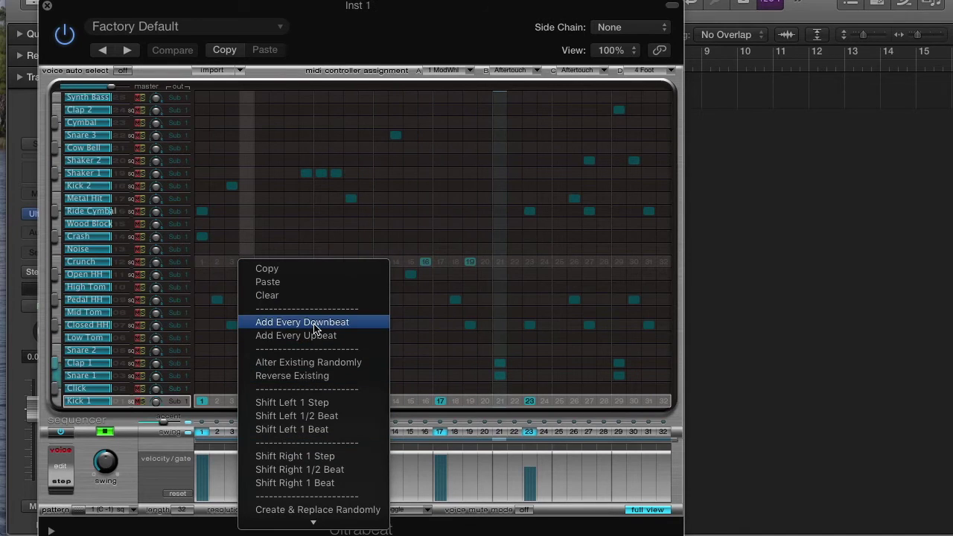
click(313, 326)
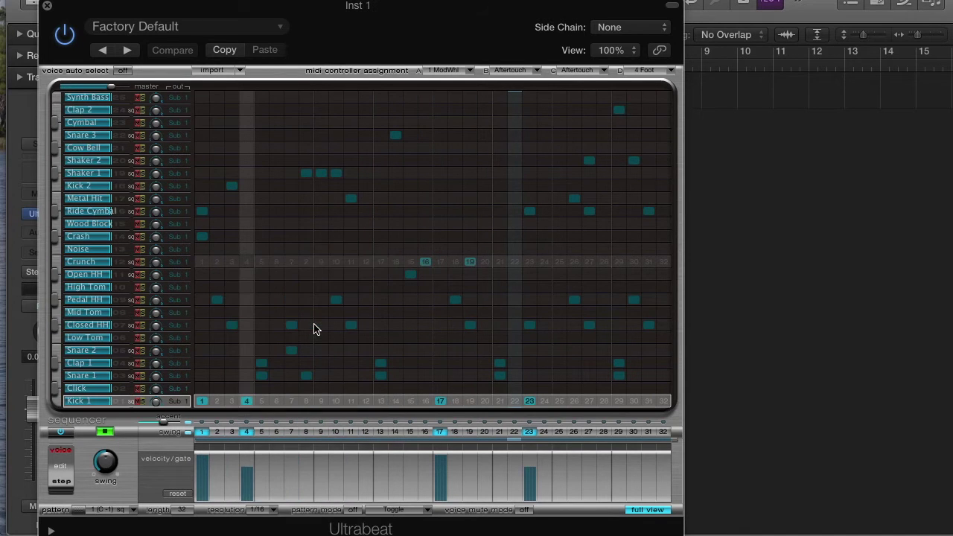
- Randomly alter the existing steps in the Clap 1 row and clear the Crunch row
right_click(214, 363)
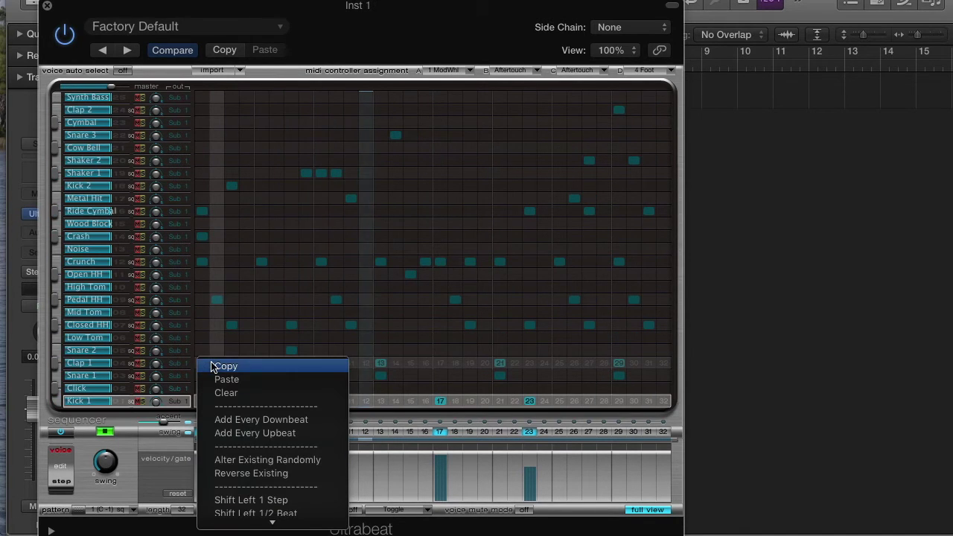
click(253, 466)
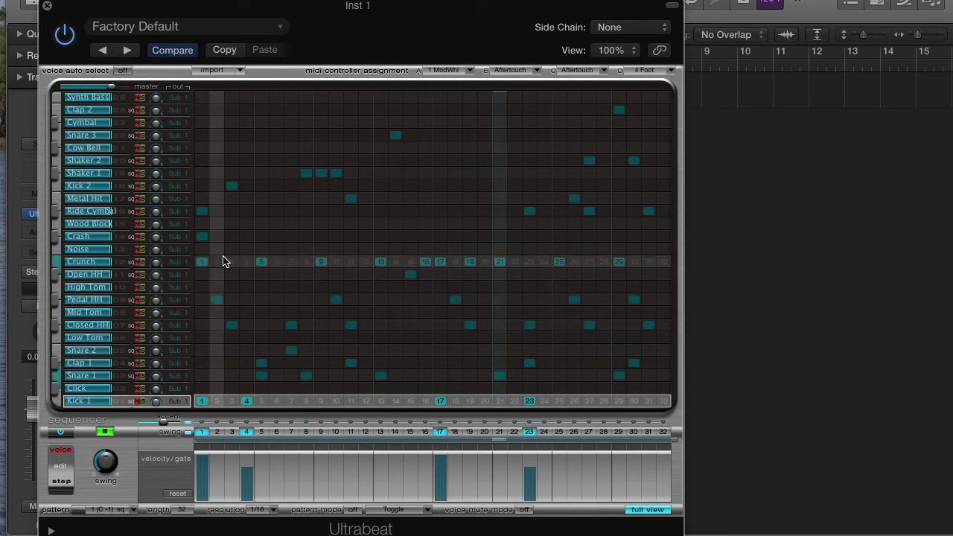
right_click(226, 261)
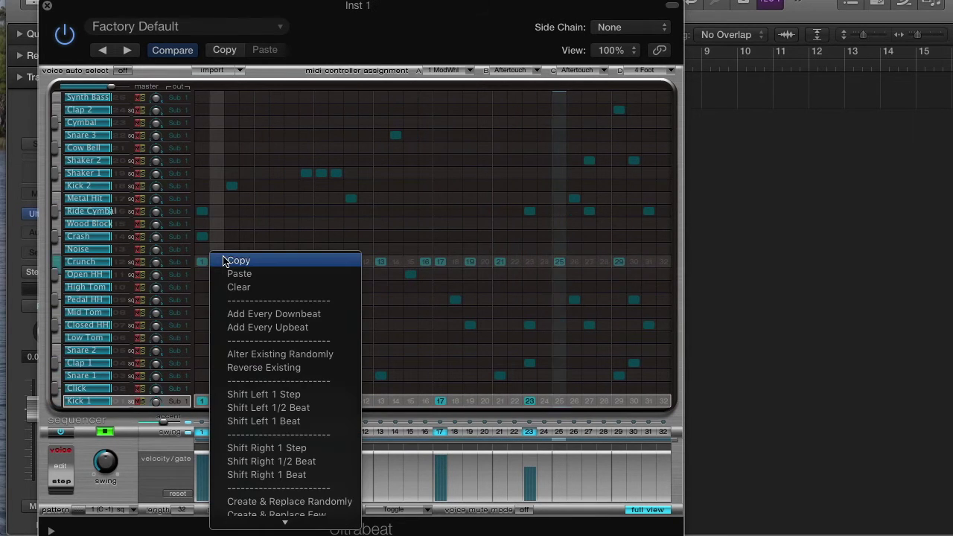
click(269, 289)
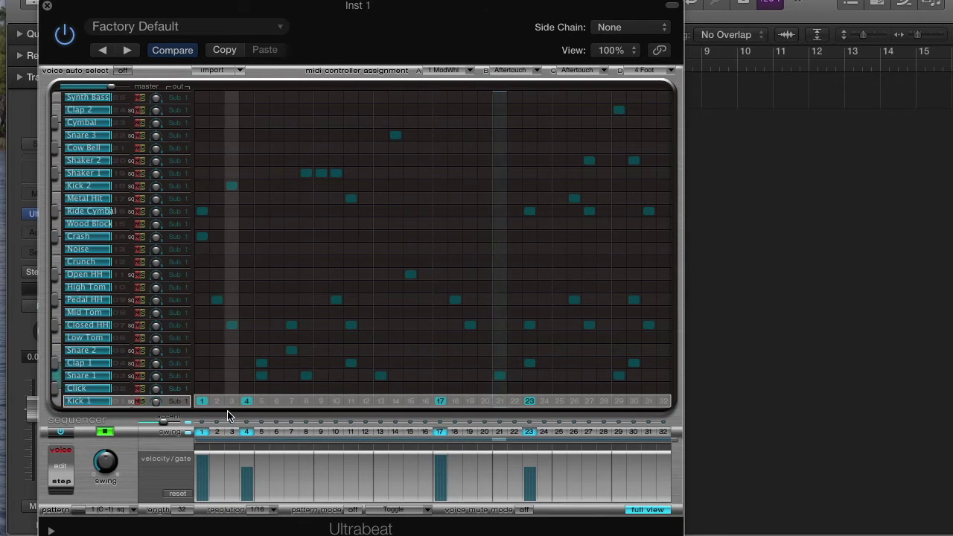
- Clear pattern 1 (C-1) with the sequencer stopped, and add every downbeat to the Kick 1 row
click(110, 435)
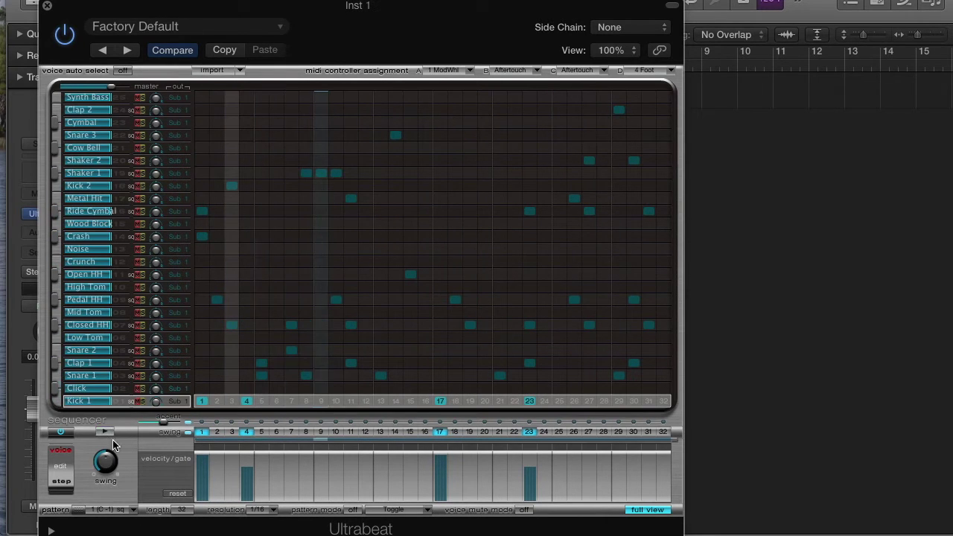
click(145, 498)
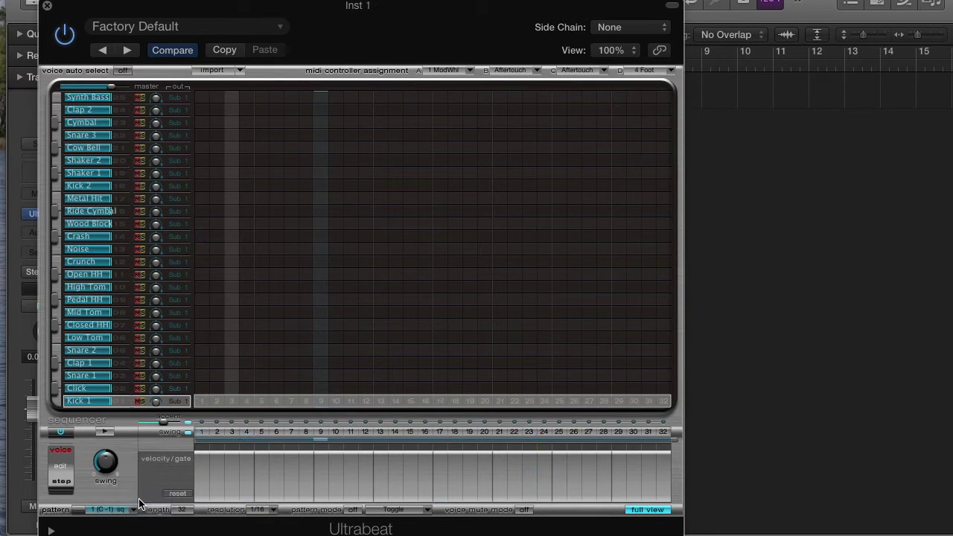
right_click(206, 404)
click(228, 459)
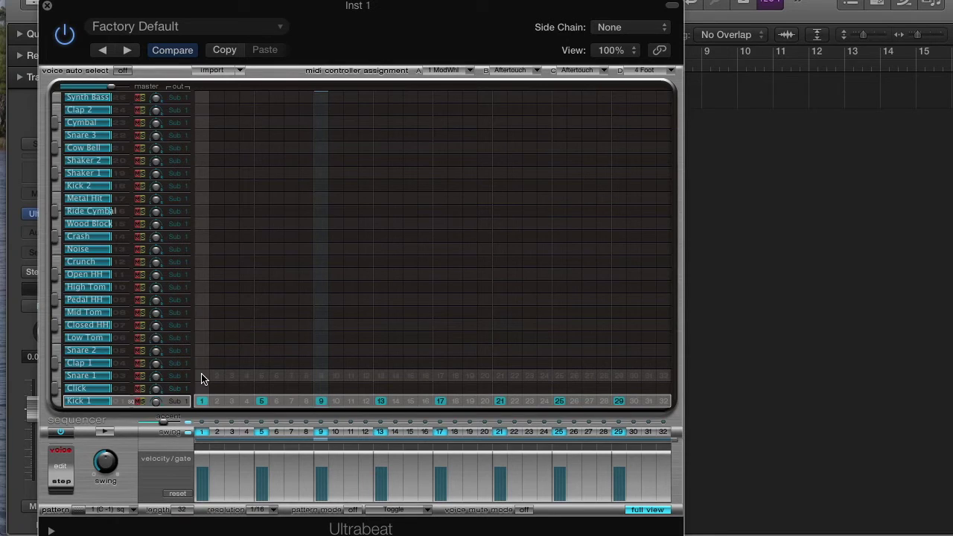
- With the sequencer playing, add every upbeat to the Snare 1 row and randomly alter those steps
click(105, 433)
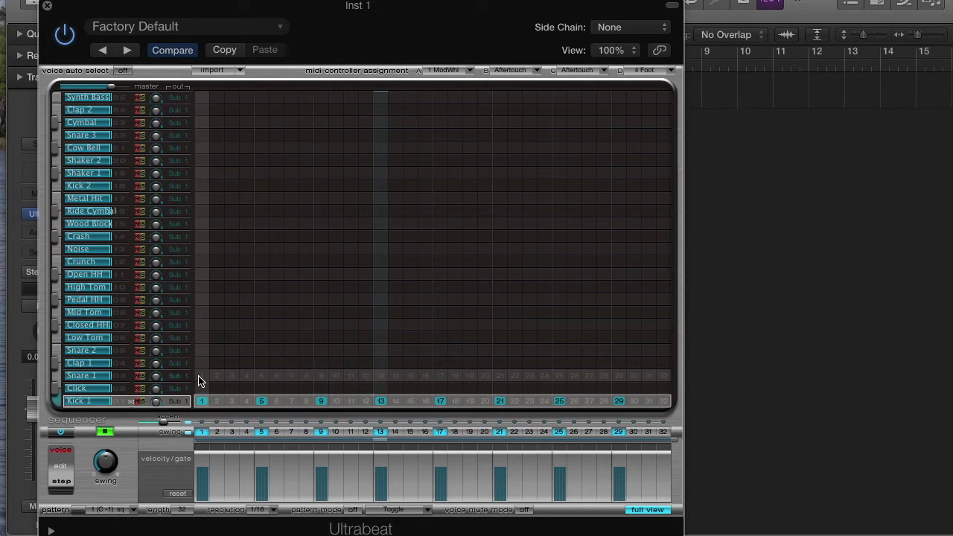
right_click(198, 381)
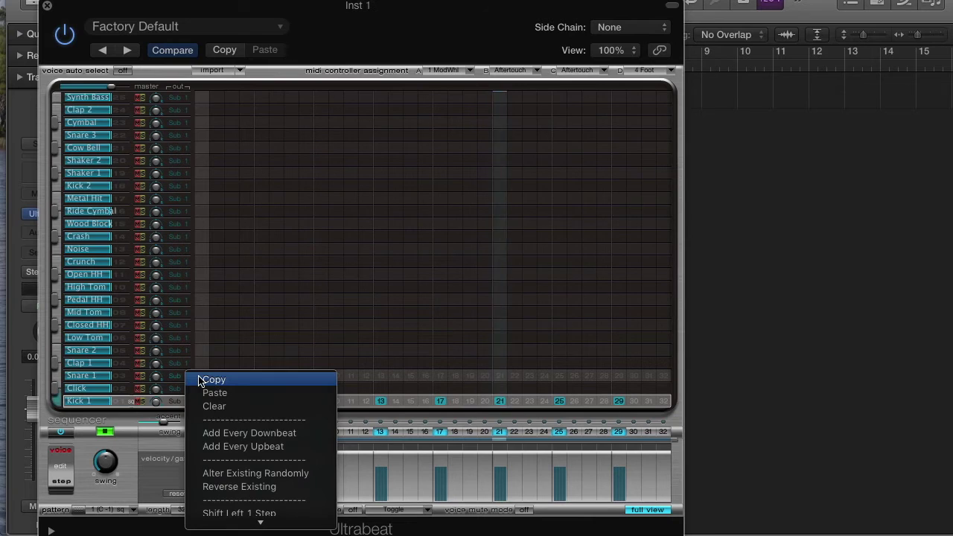
click(252, 446)
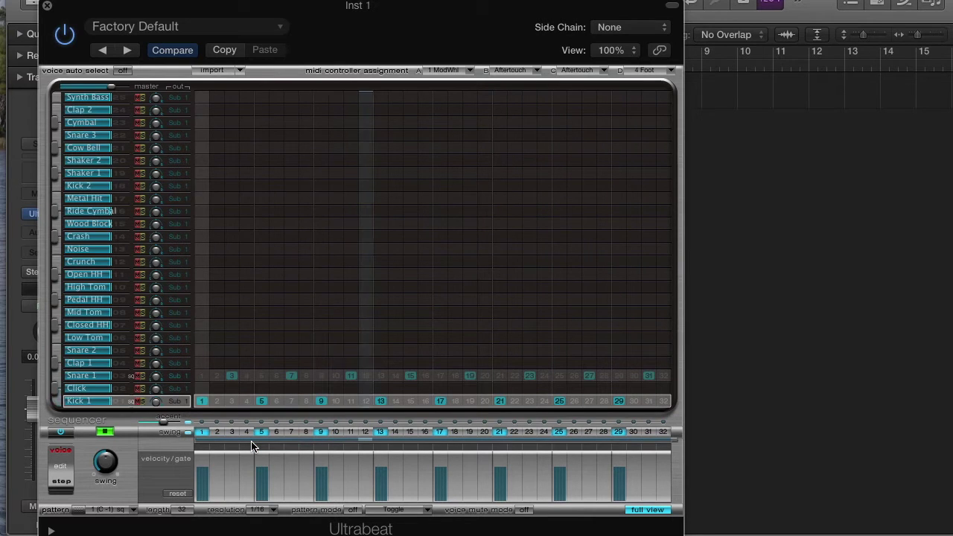
right_click(247, 384)
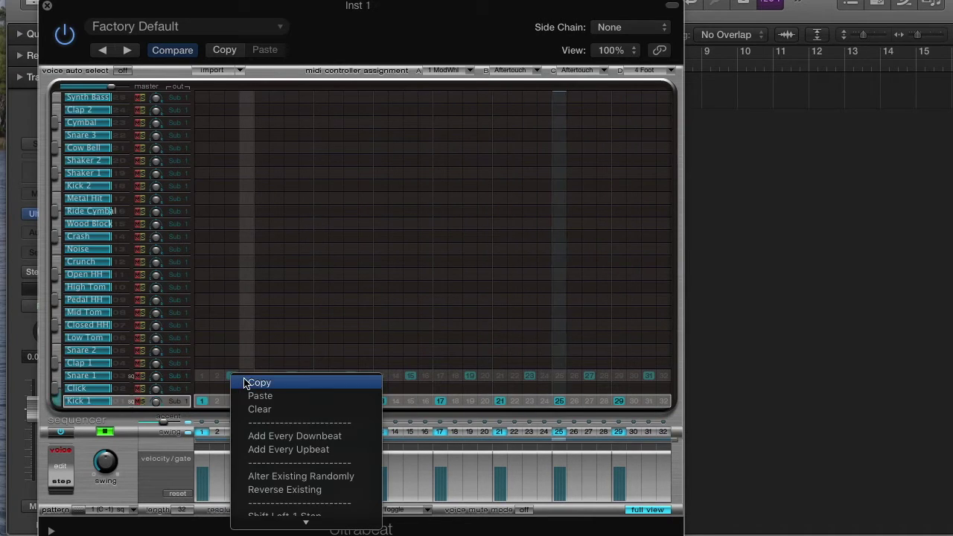
click(321, 483)
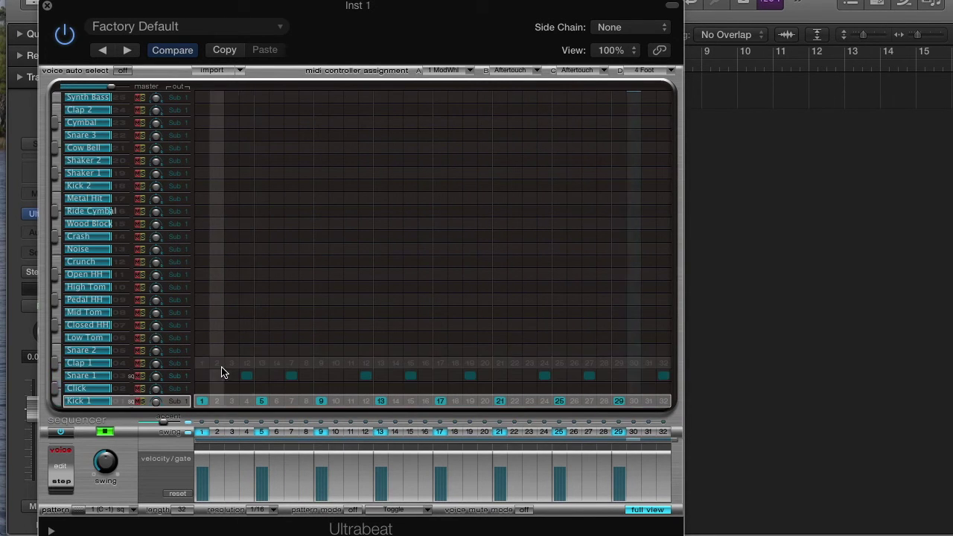
- Add Clap 1 hits on steps 5, 13, 21, 29 and 31
click(262, 363)
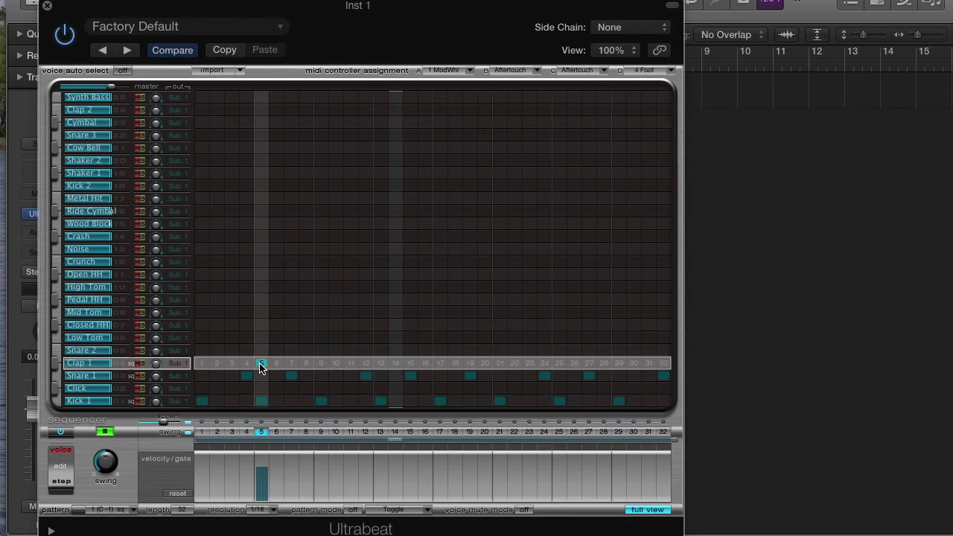
click(380, 365)
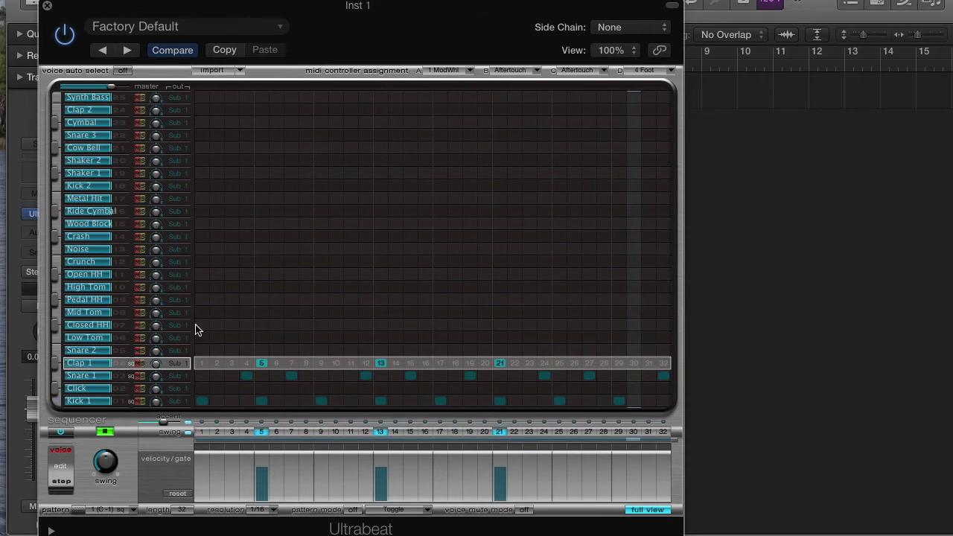
click(618, 364)
click(649, 364)
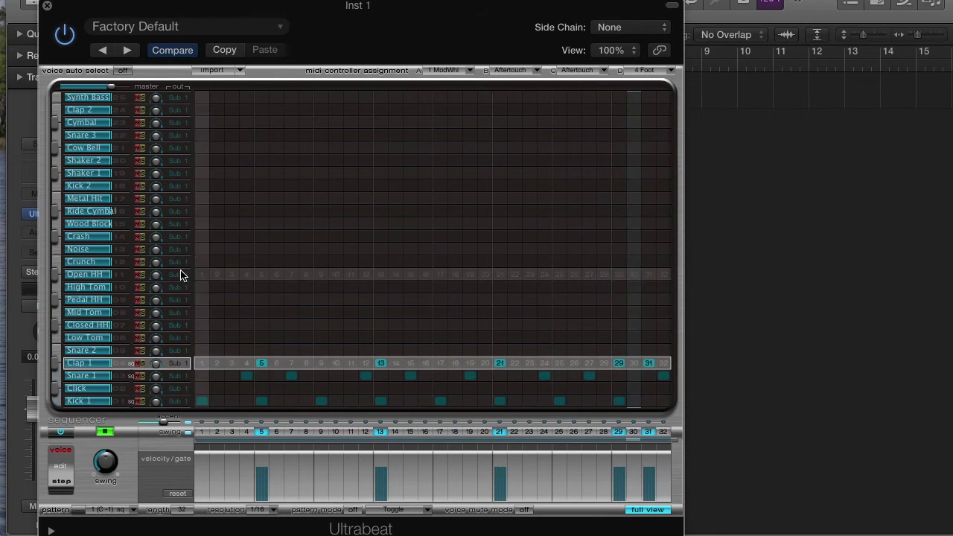
- Add every downbeat to the Closed HH row and every upbeat to the Open HH row
right_click(208, 330)
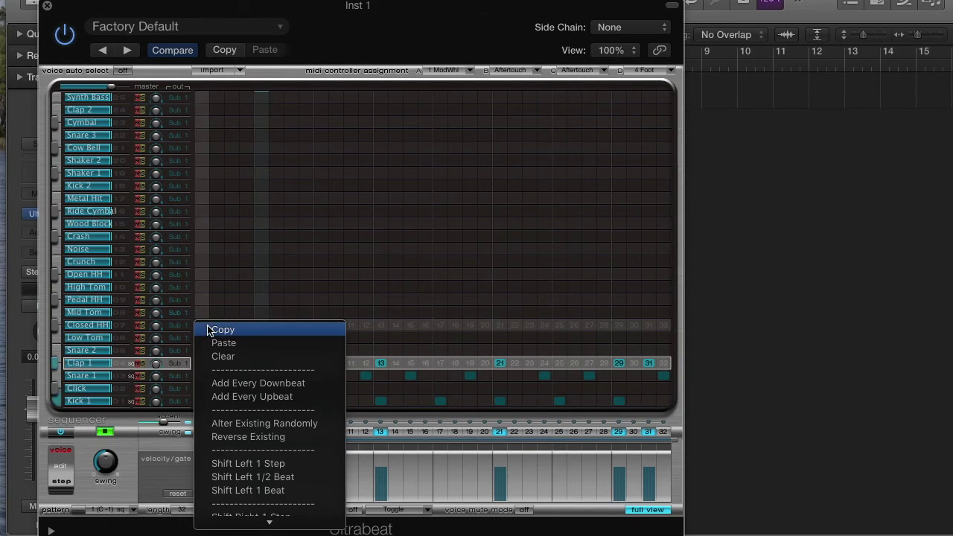
click(251, 384)
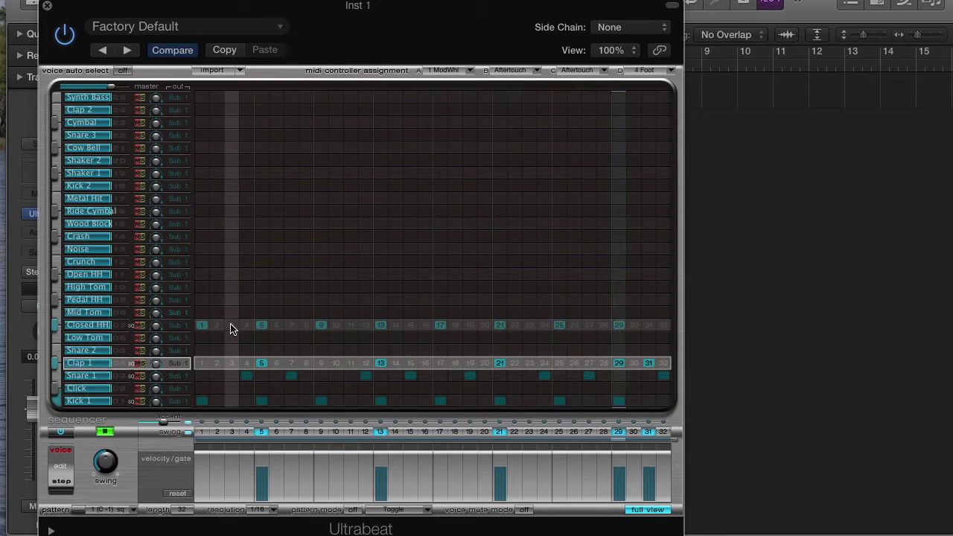
right_click(224, 277)
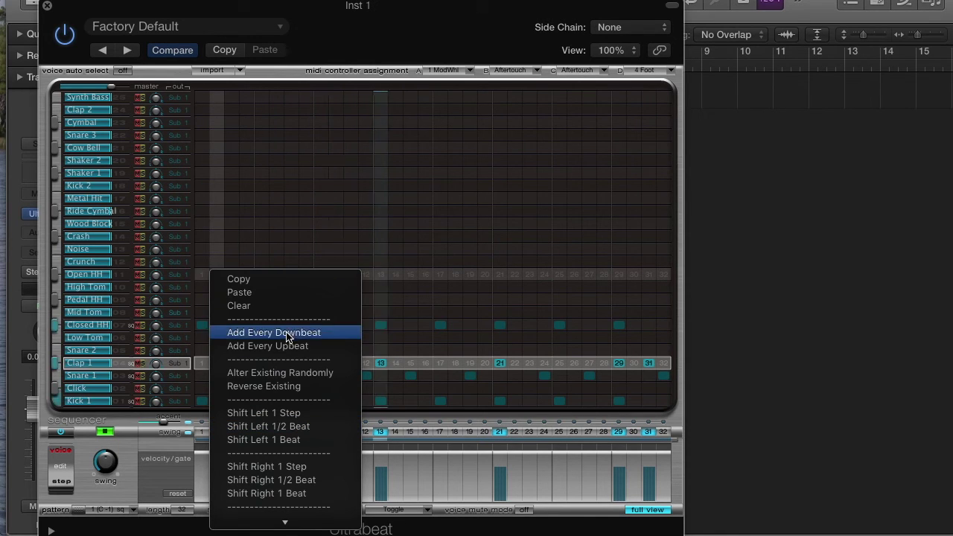
click(267, 346)
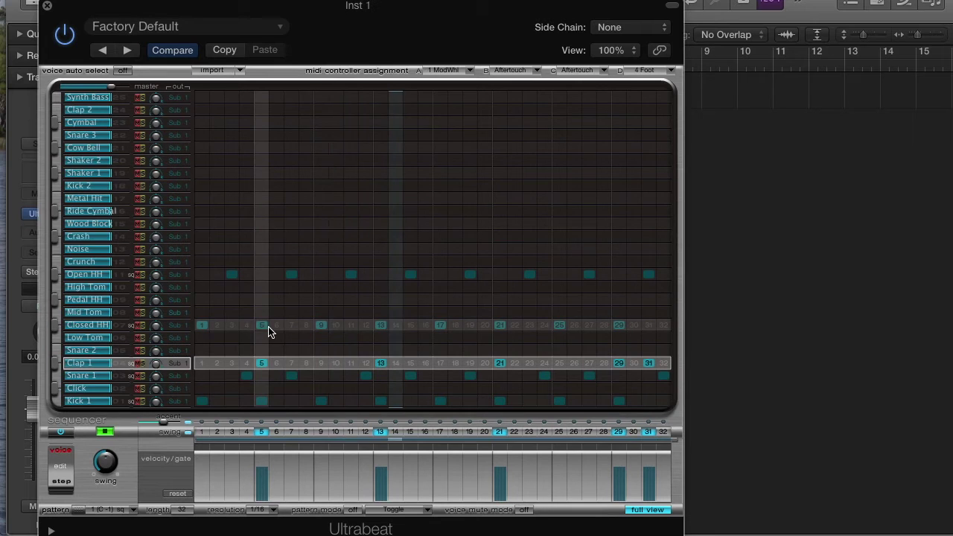
- Randomly alter the existing Closed HH steps, and replace the hit on step 3 with one on step 2
right_click(283, 328)
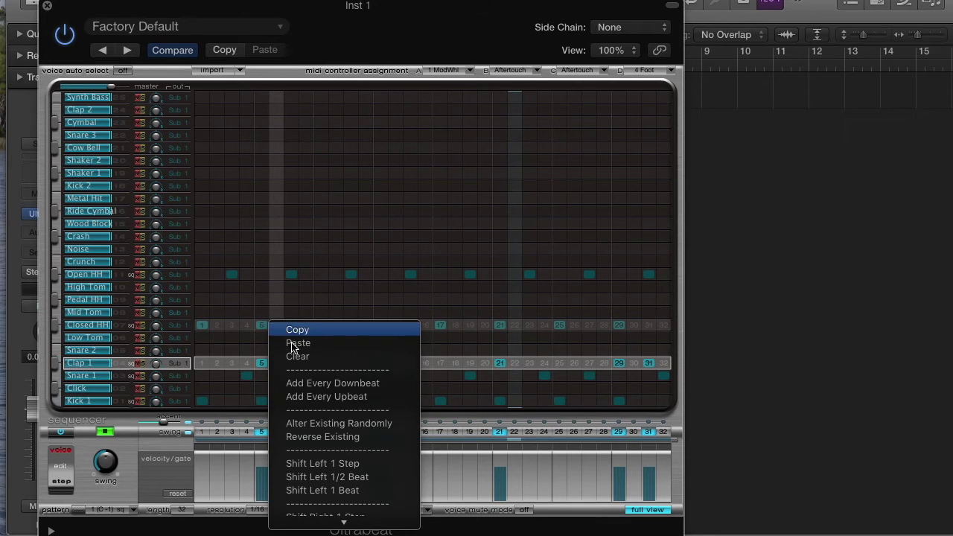
click(331, 423)
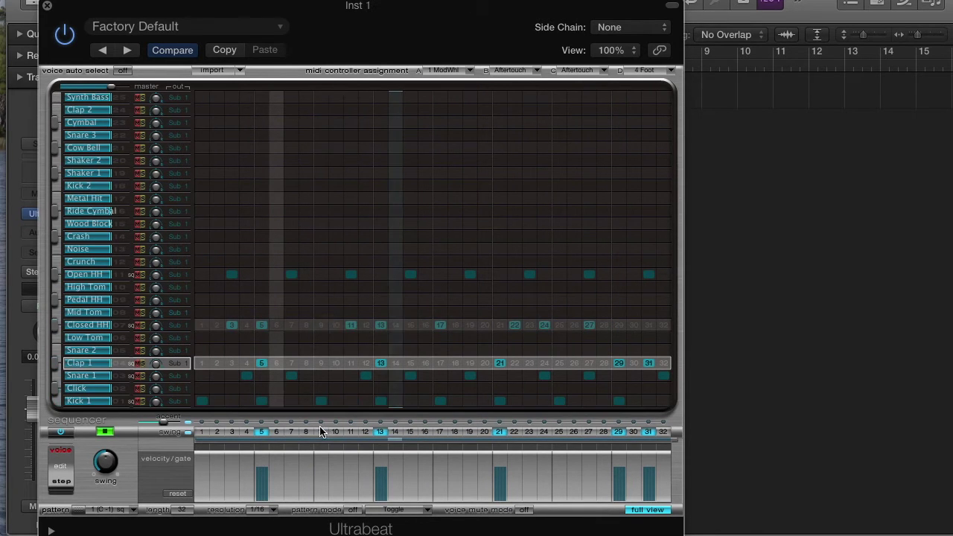
click(217, 326)
click(233, 331)
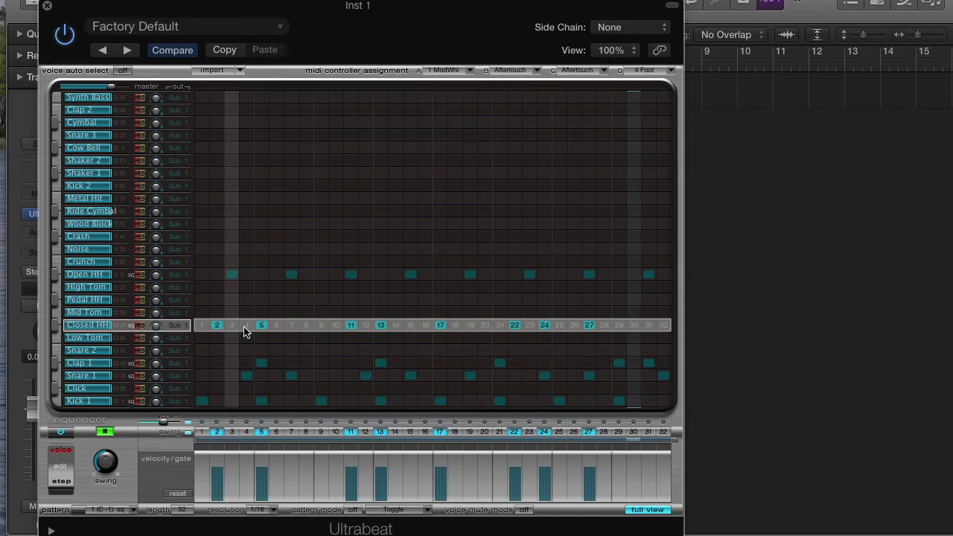
- Add Closed HH hits on steps 8, 9, 10, 29 and 30
click(306, 326)
click(320, 327)
click(335, 327)
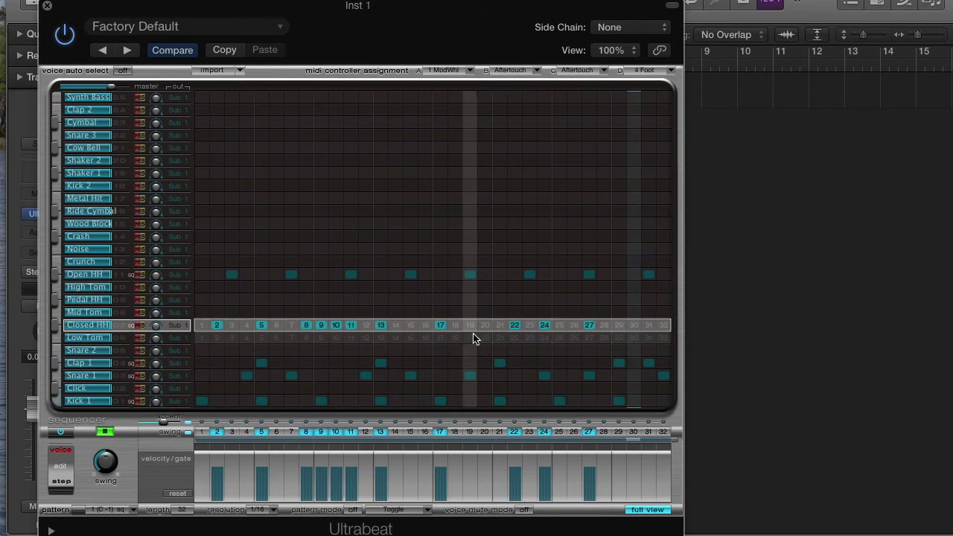
click(633, 325)
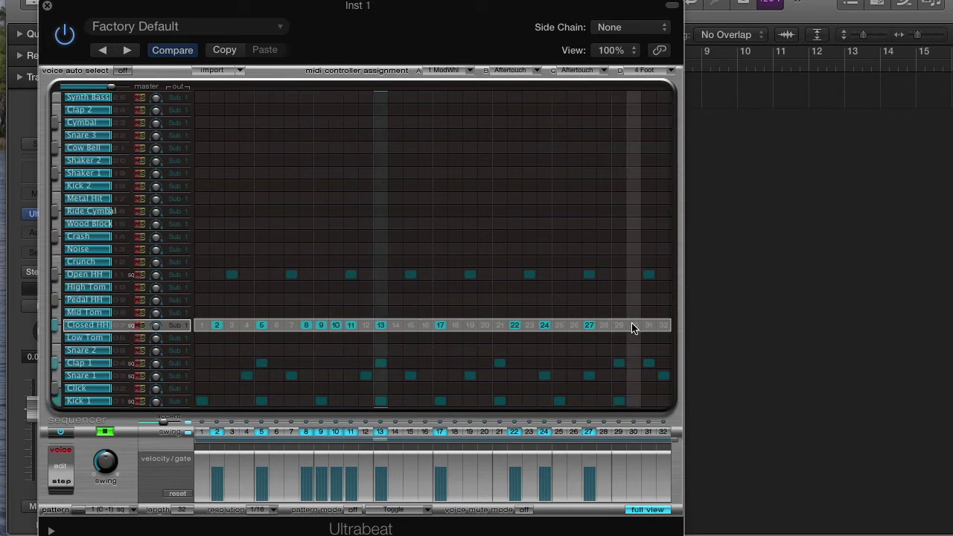
click(619, 325)
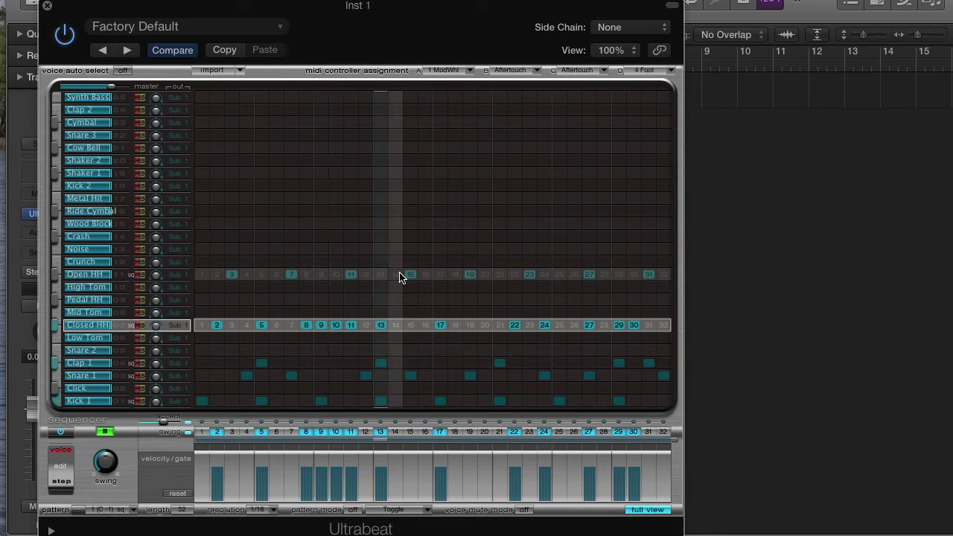
- Audition pattern 2 (C#-1) and pattern 3 (D-1), return to pattern 1 (C-1), and stop the sequencer playback
click(132, 510)
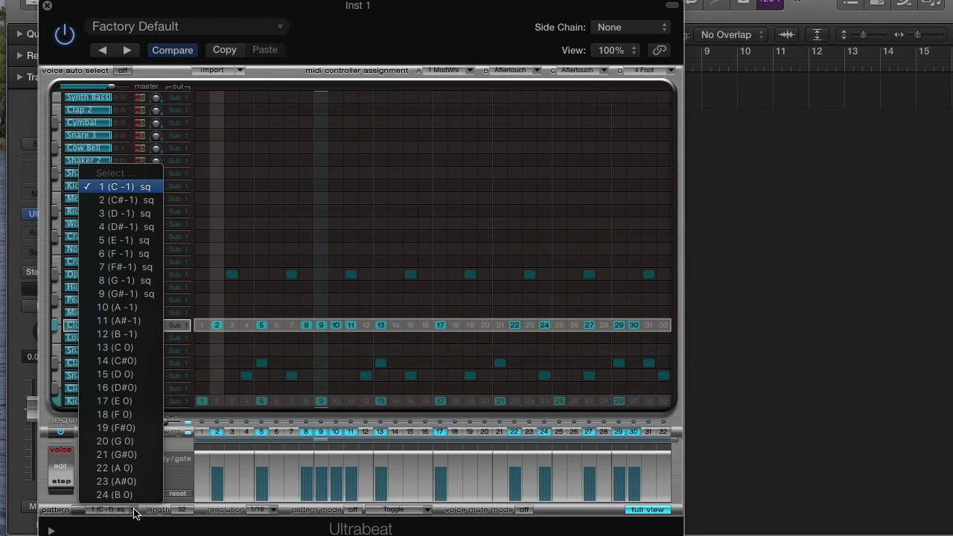
click(147, 204)
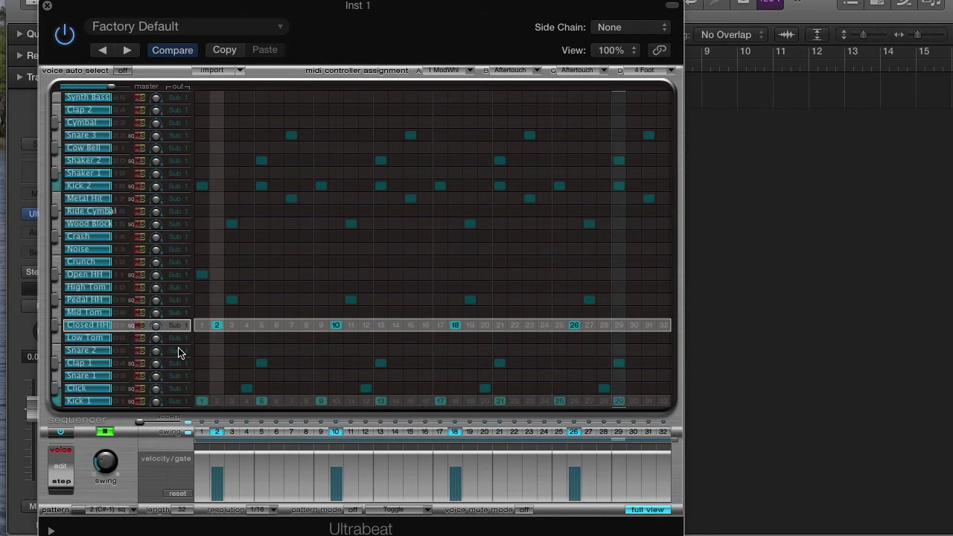
click(128, 511)
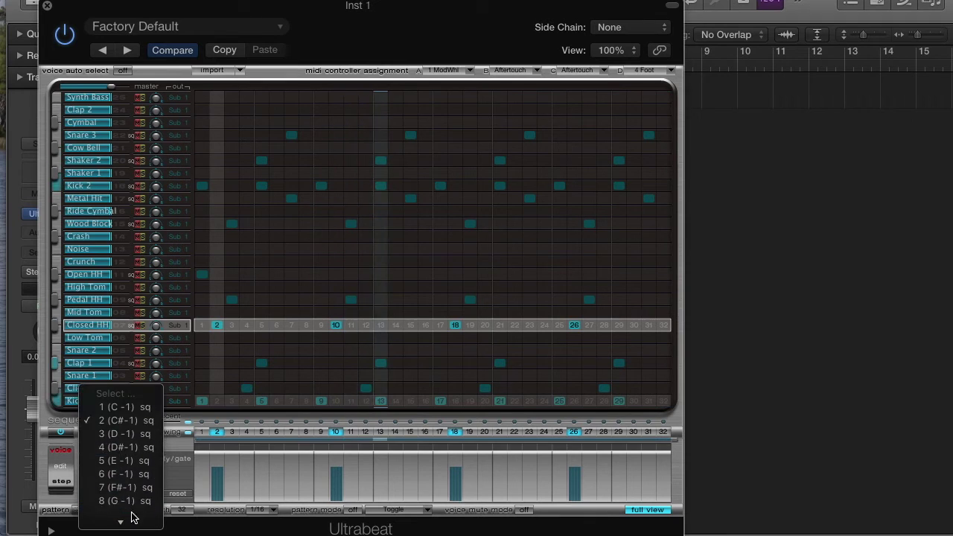
click(137, 435)
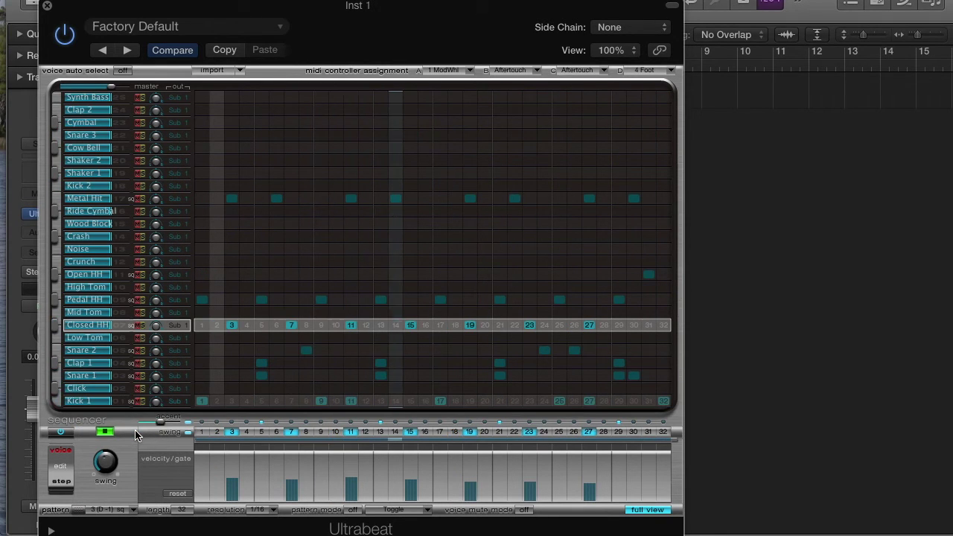
click(130, 510)
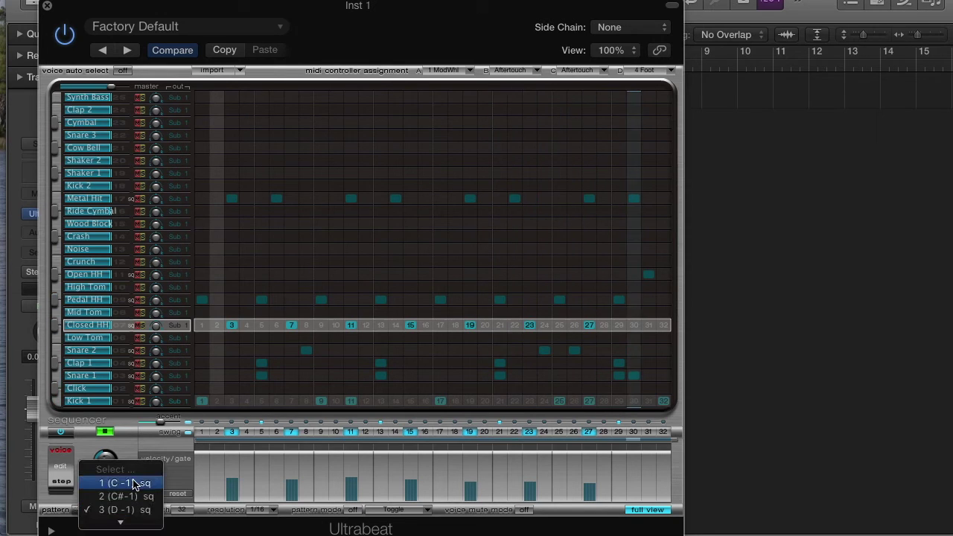
click(134, 485)
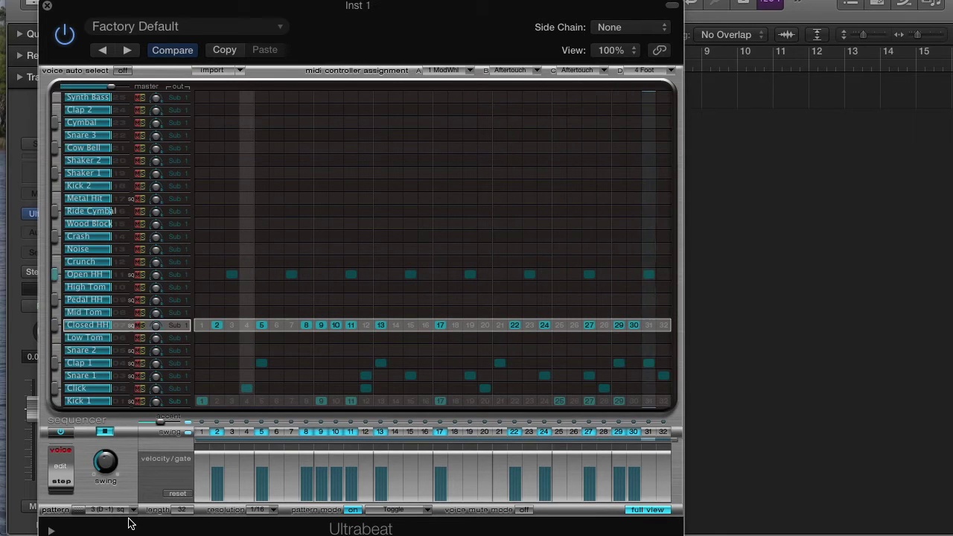
click(104, 433)
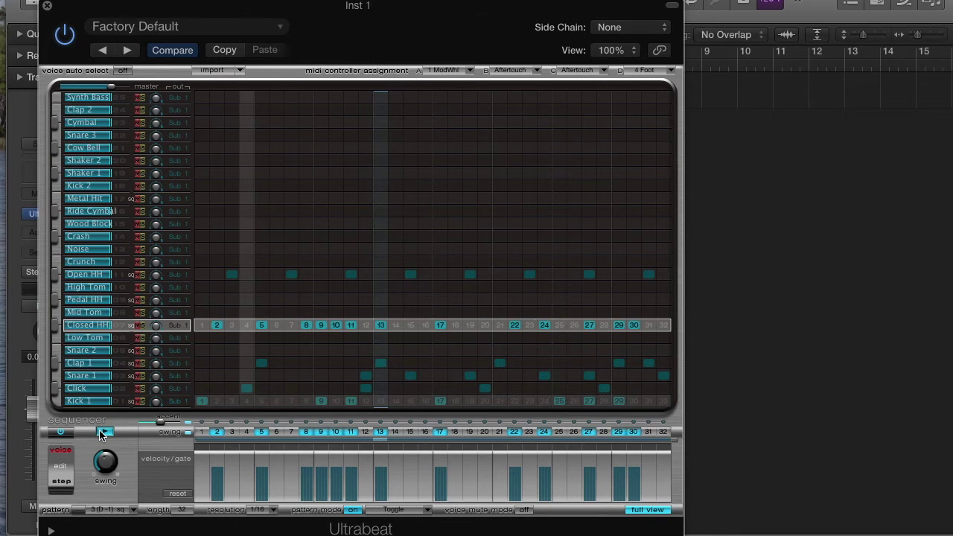
- Show and hide the Musical Typing keyboard, and set the pattern mode to One-Shot Trig
key(super+k)
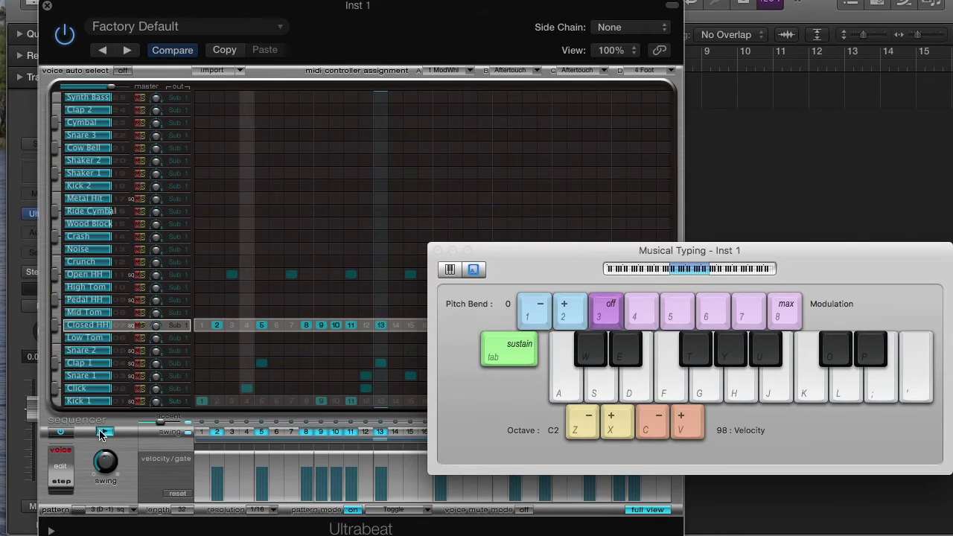
key(super+k)
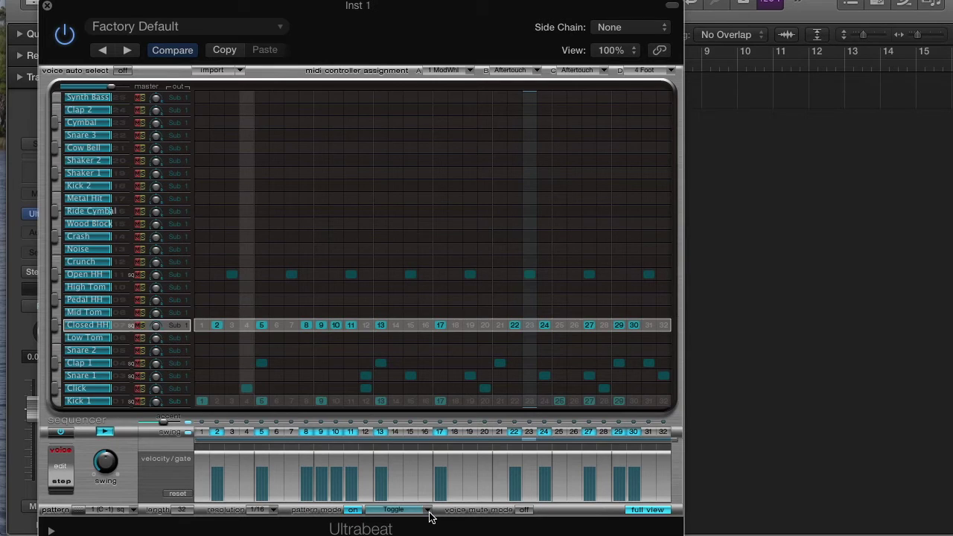
click(429, 511)
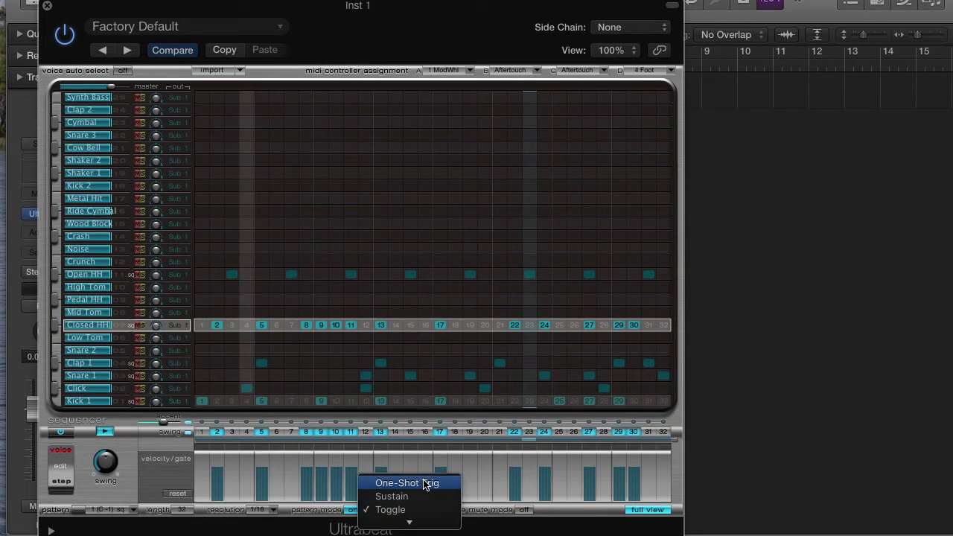
click(425, 483)
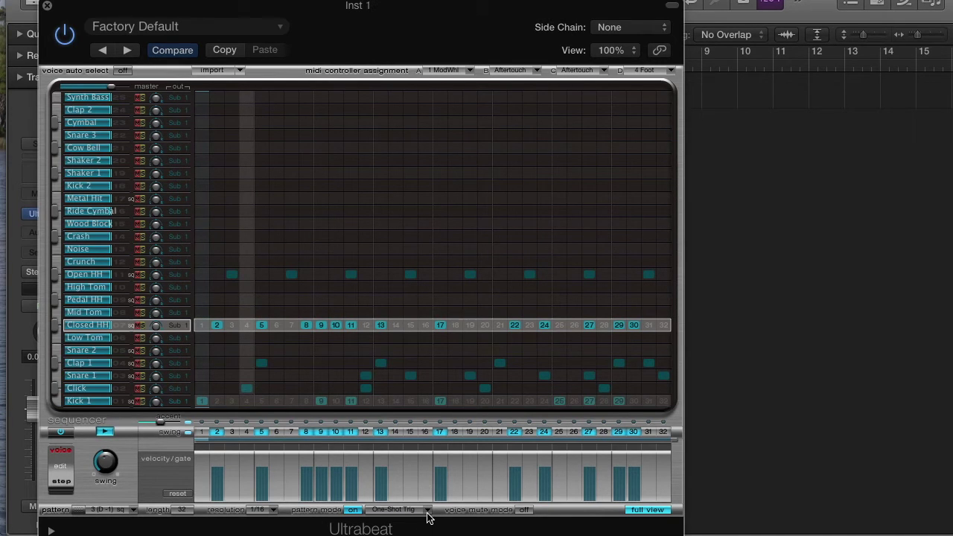
- Try the Sustain pattern mode, and set the pattern mode to Toggle on Step 1
click(426, 510)
click(419, 470)
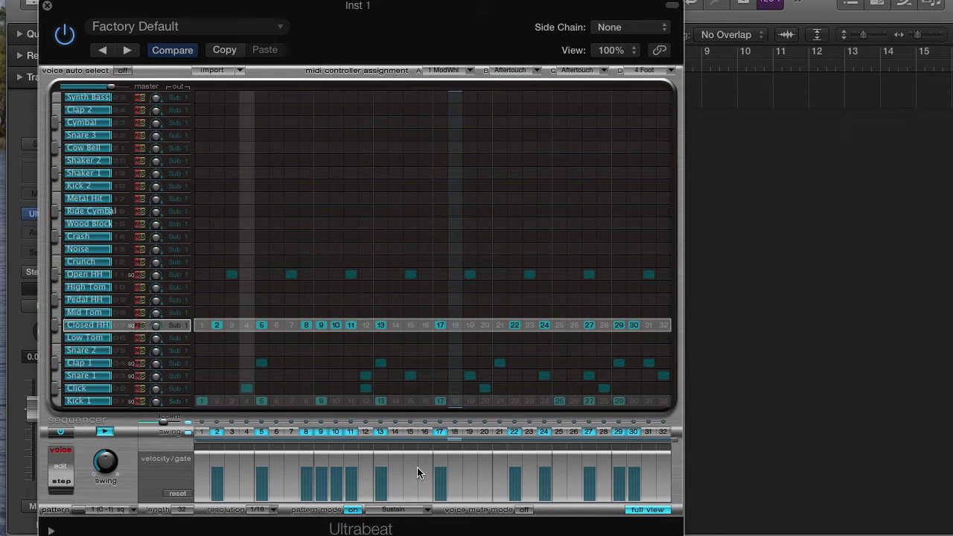
click(427, 511)
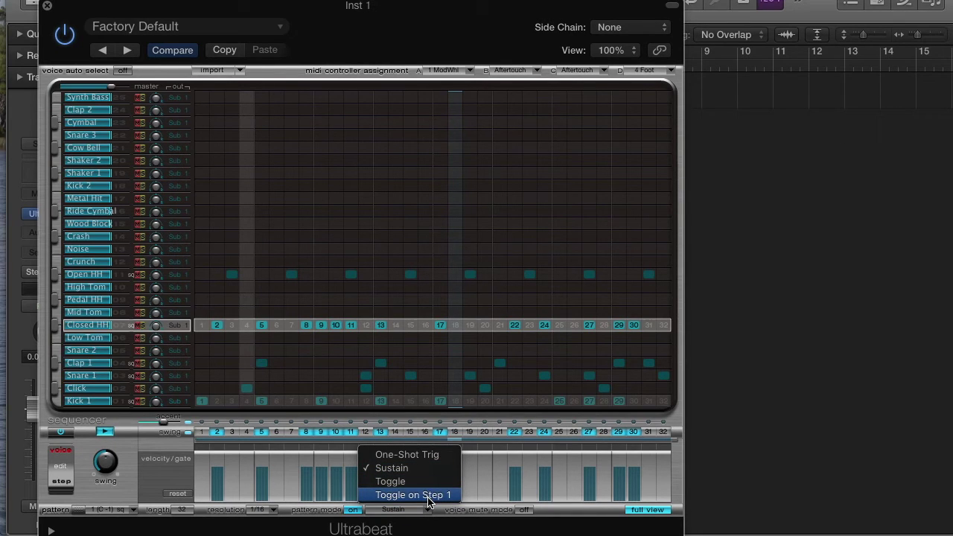
click(429, 495)
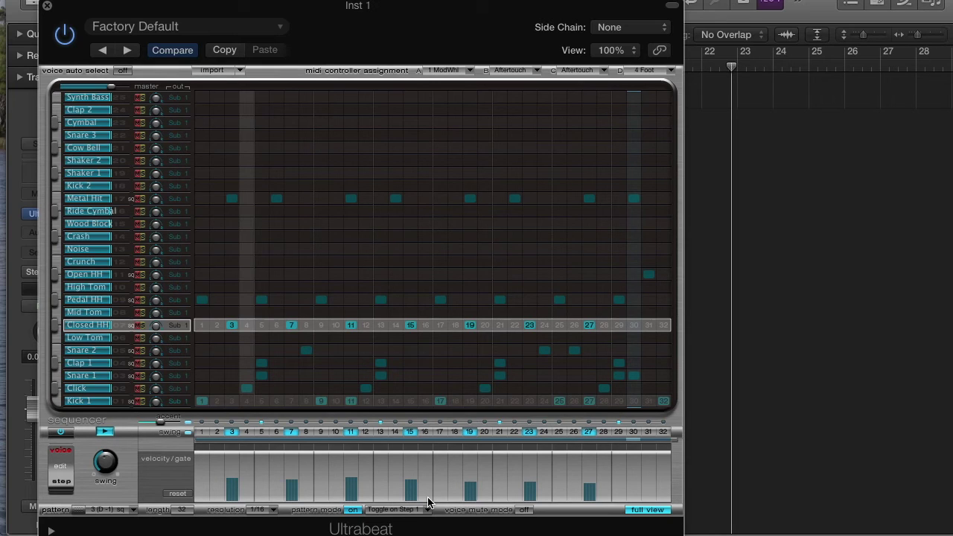
- Stop and restart the project playback, and delete the Inst 1 region at bar 1 from the track
key(space)
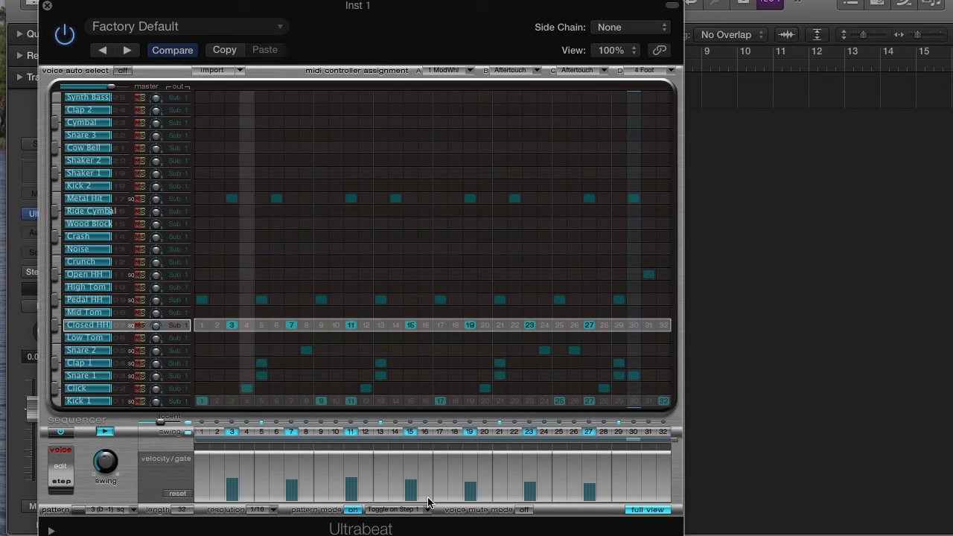
key(space)
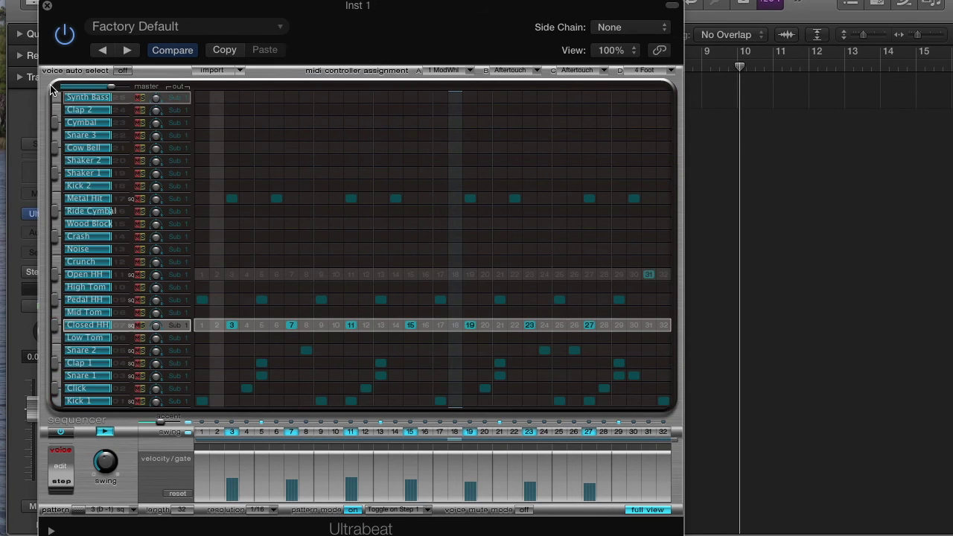
click(47, 6)
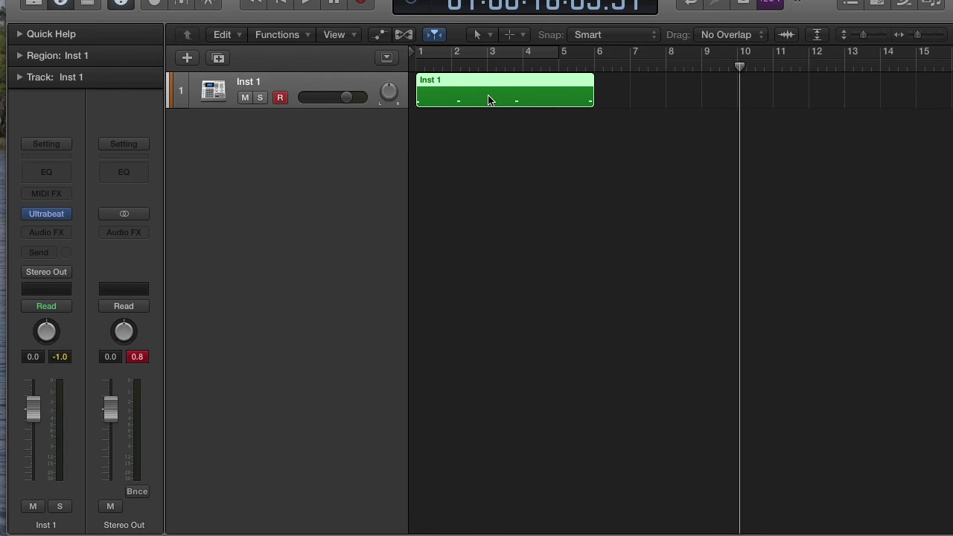
key(Delete)
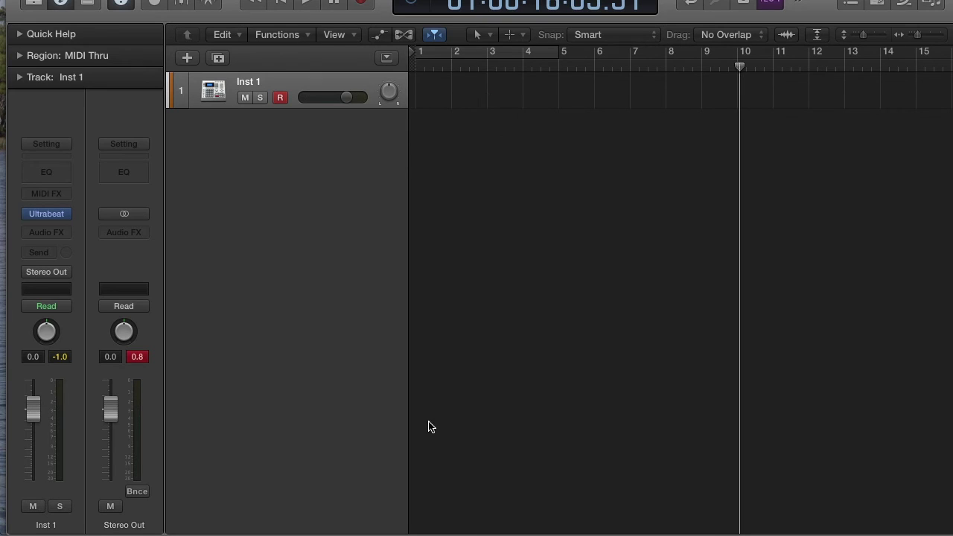
- Reopen Ultrabeat, remove pattern 3's Closed HH hit on step 3, and try to place that pattern in the arrangement
click(47, 216)
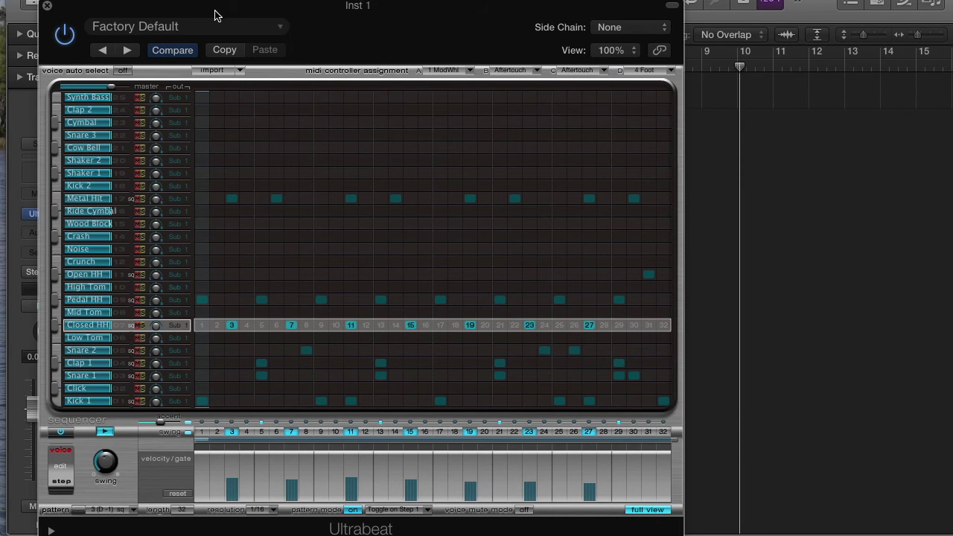
click(232, 326)
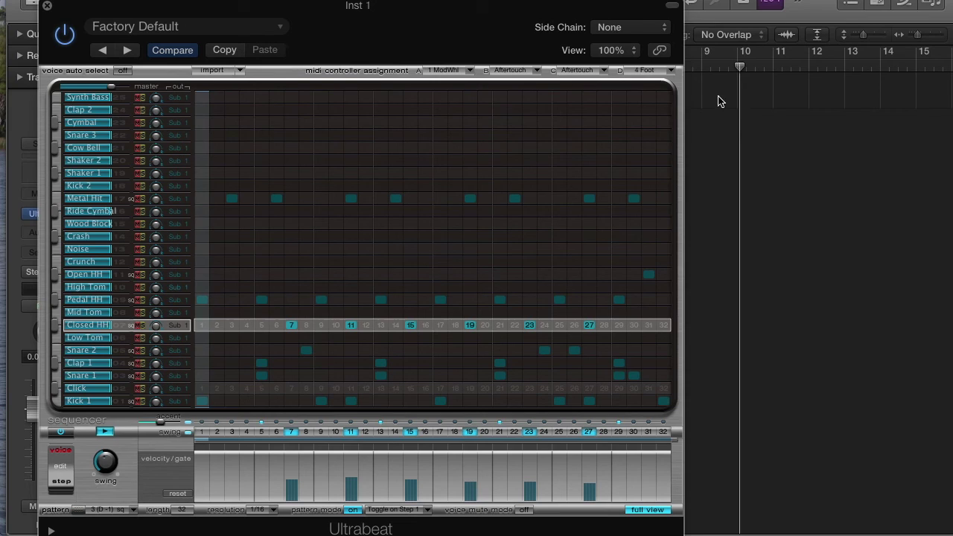
drag(80, 517, 721, 213)
- Select pattern 1 (C -1) and place it as a MIDI region on the Inst 1 track at bar 9
click(134, 511)
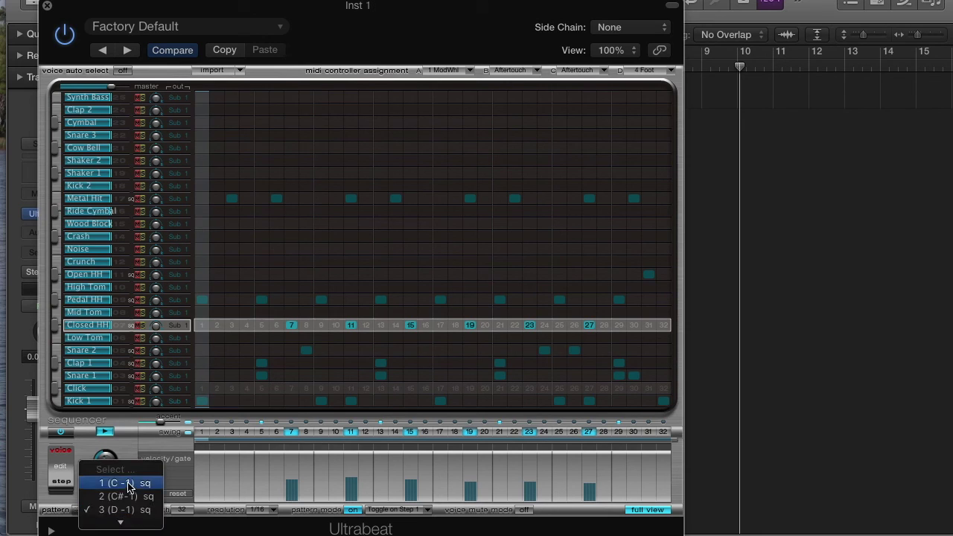
click(123, 483)
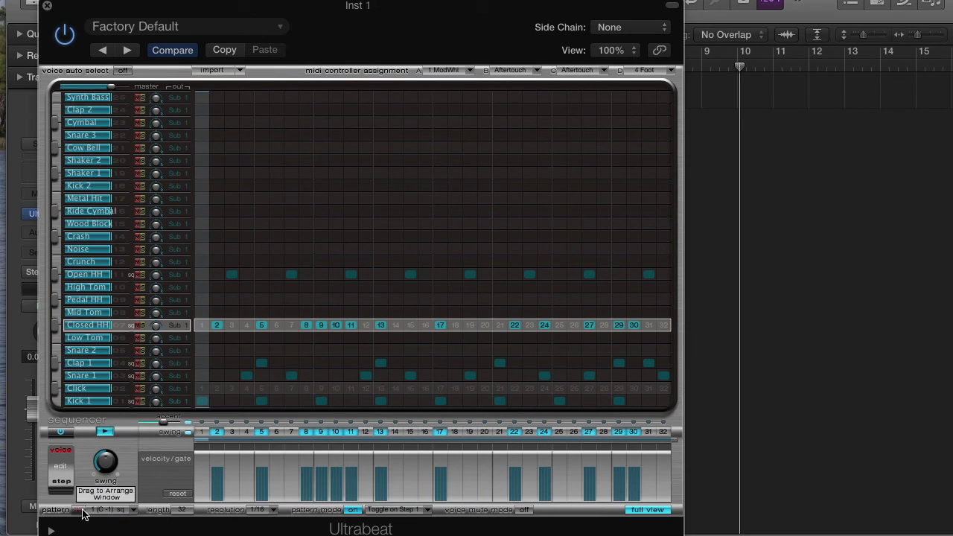
drag(79, 510, 728, 88)
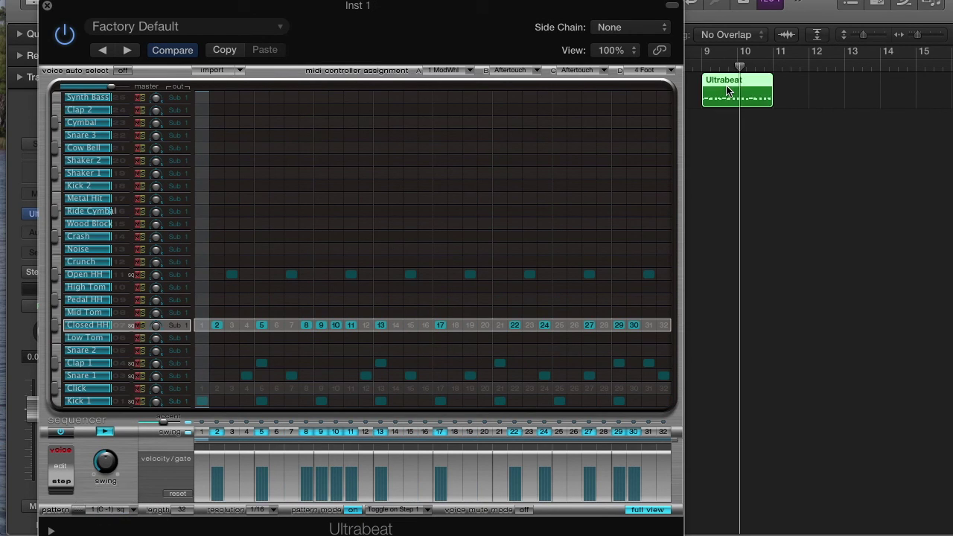
- Close the Ultrabeat window and move the Ultrabeat region to bar 1
click(47, 6)
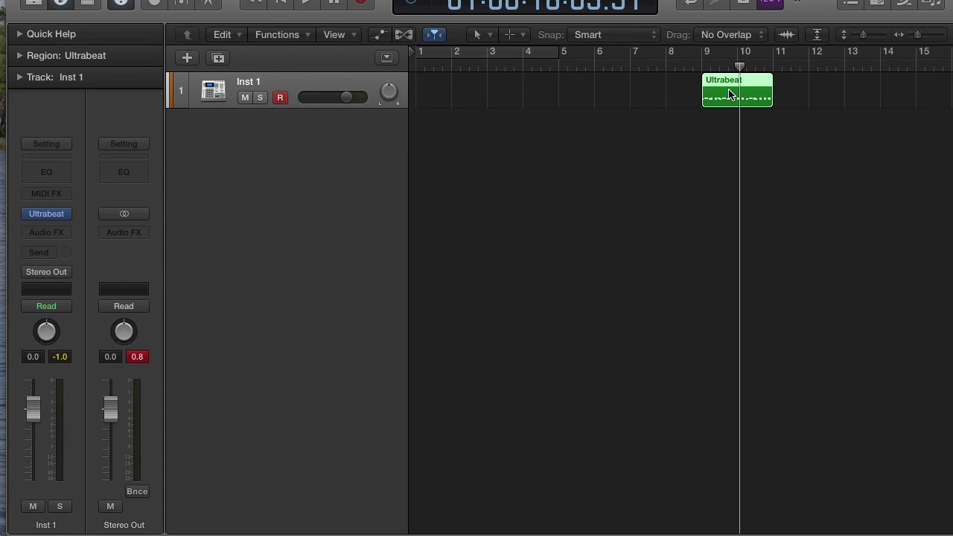
drag(730, 94, 503, 91)
drag(444, 95, 446, 96)
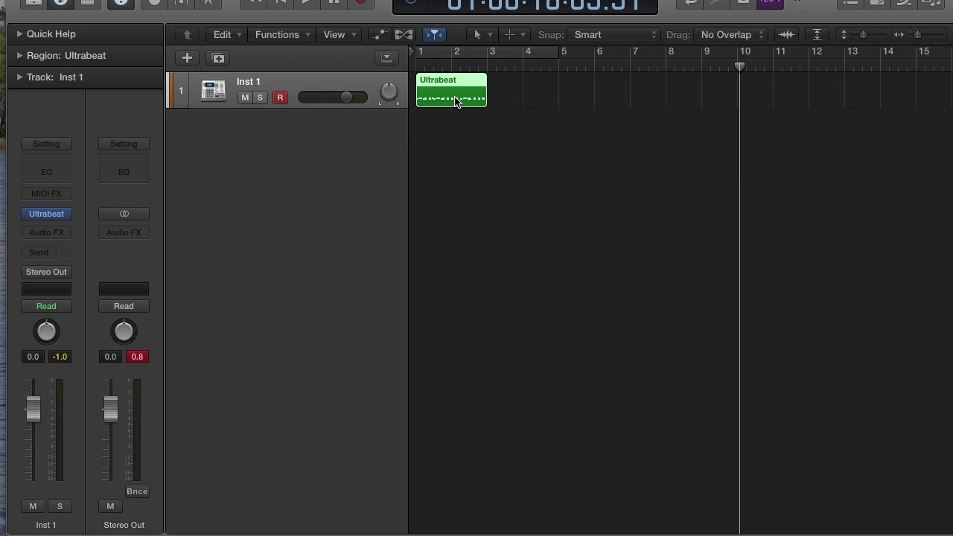
- Quantize all notes of the Ultrabeat region to 1/16 Note in the piano roll and close the editor
double_click(455, 101)
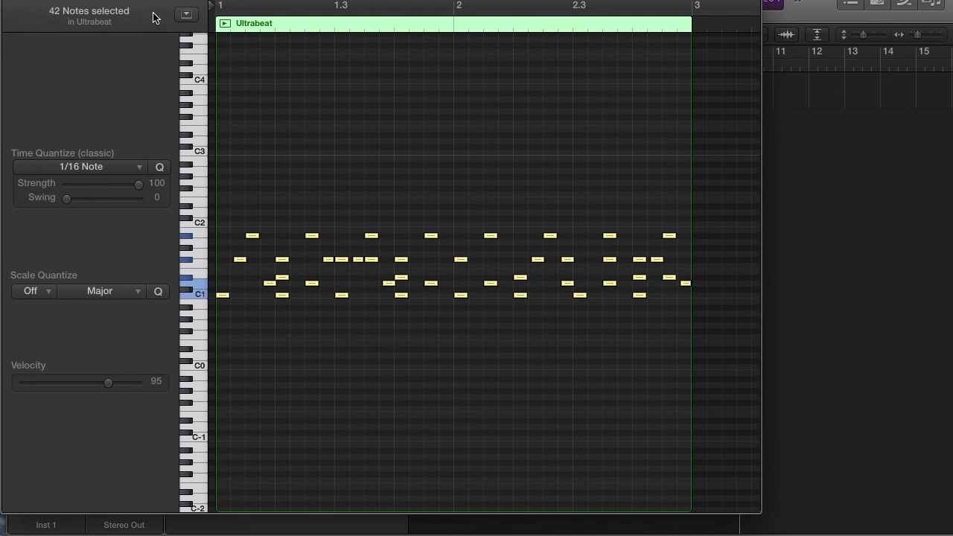
click(160, 168)
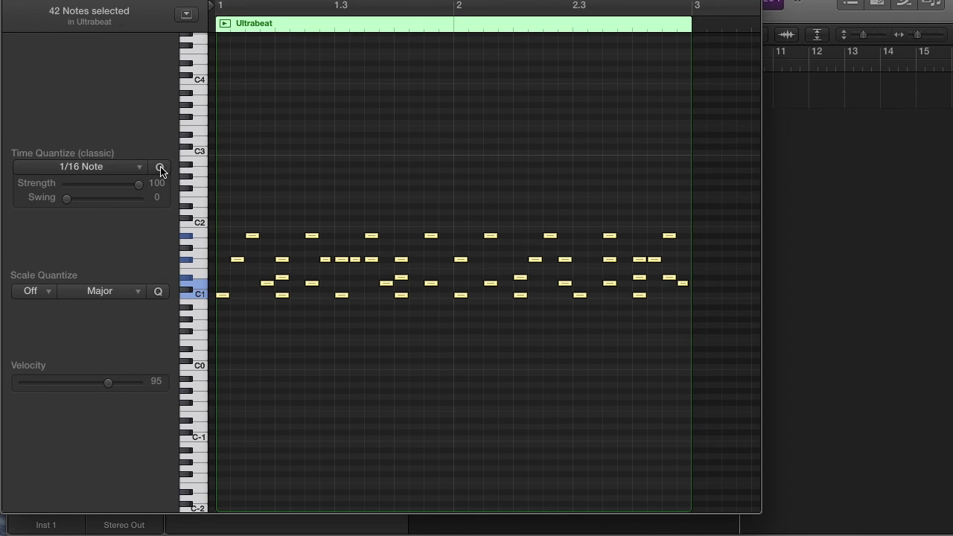
key(super+w)
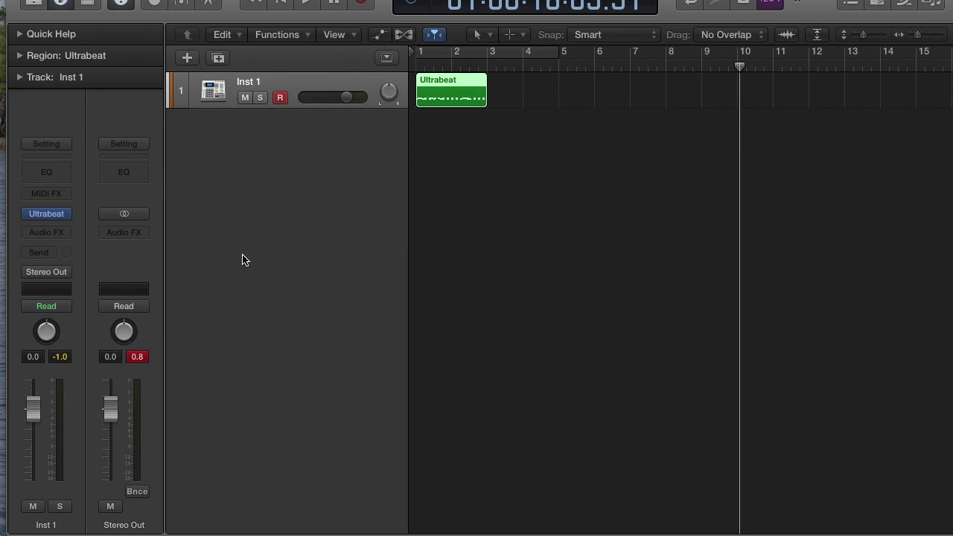
- Reopen Ultrabeat and switch its internal step sequencer off
mouse_move(47, 216)
click(47, 217)
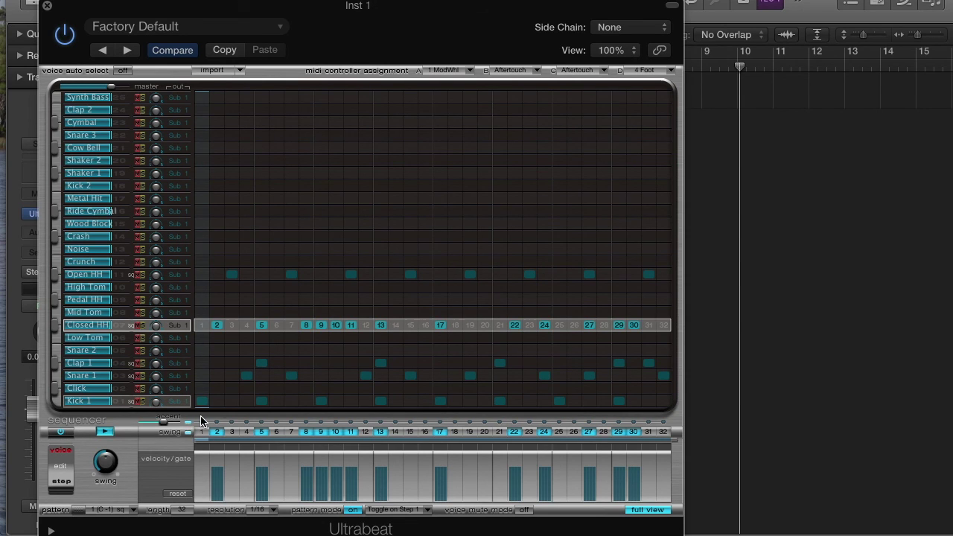
click(104, 432)
click(58, 433)
click(58, 433)
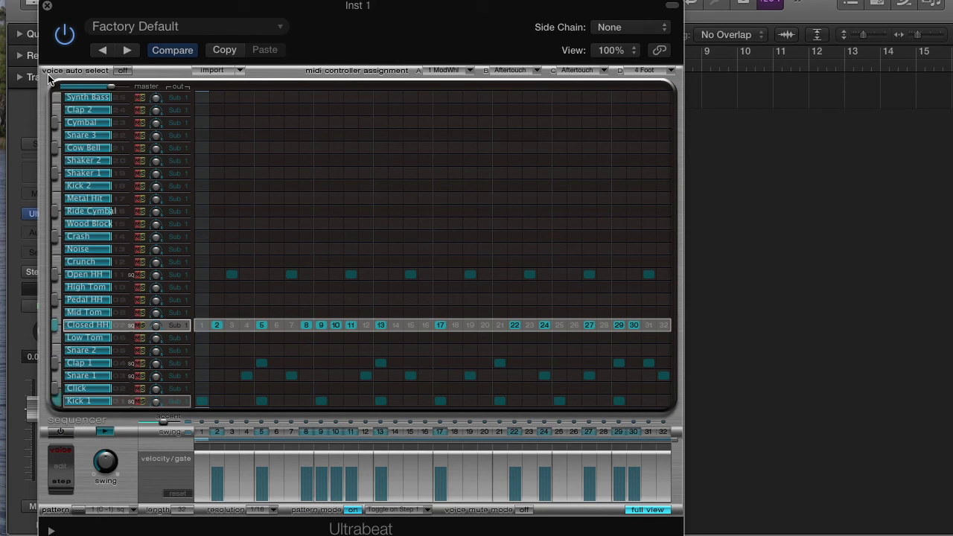
- Move the Ultrabeat window clear of the track, play the region, and move the window back up
drag(68, 11, 220, 325)
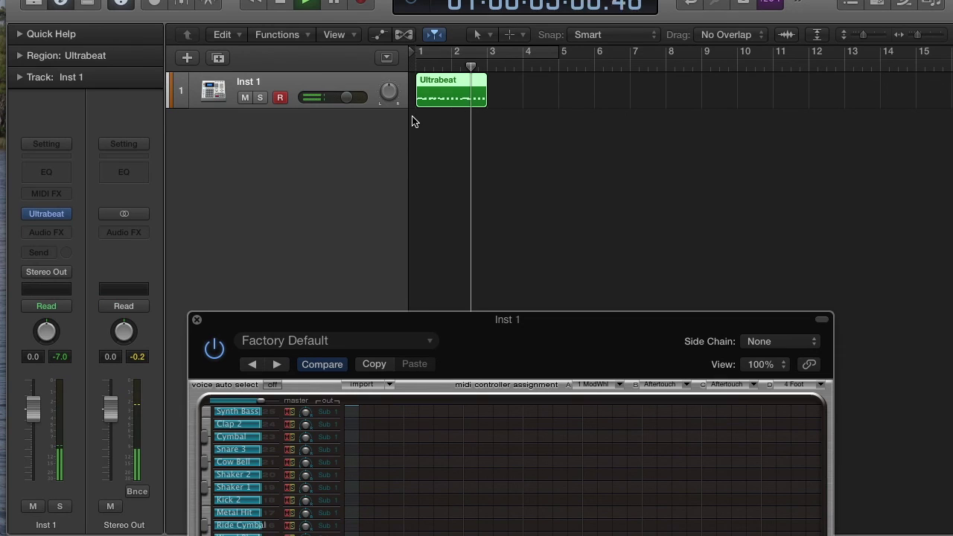
drag(476, 321, 333, 132)
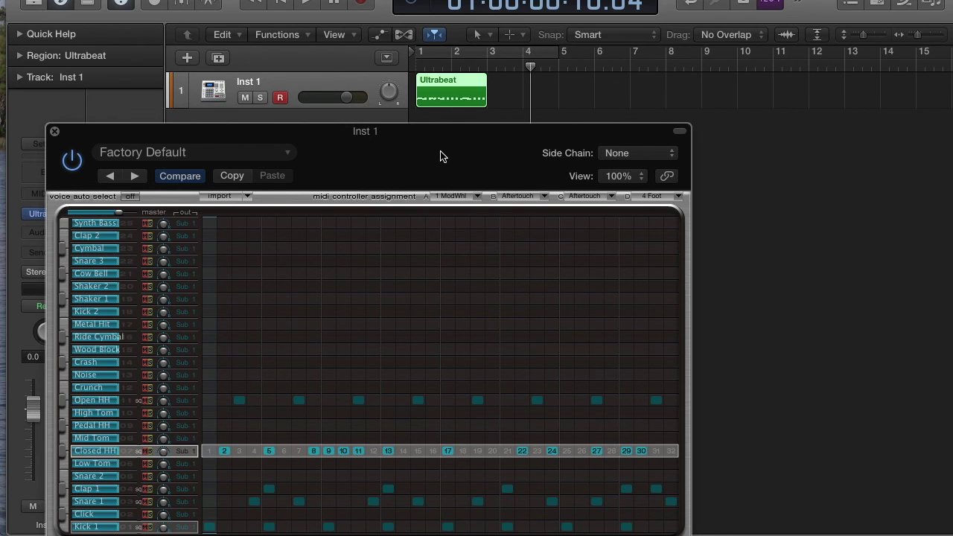
drag(440, 152, 444, 95)
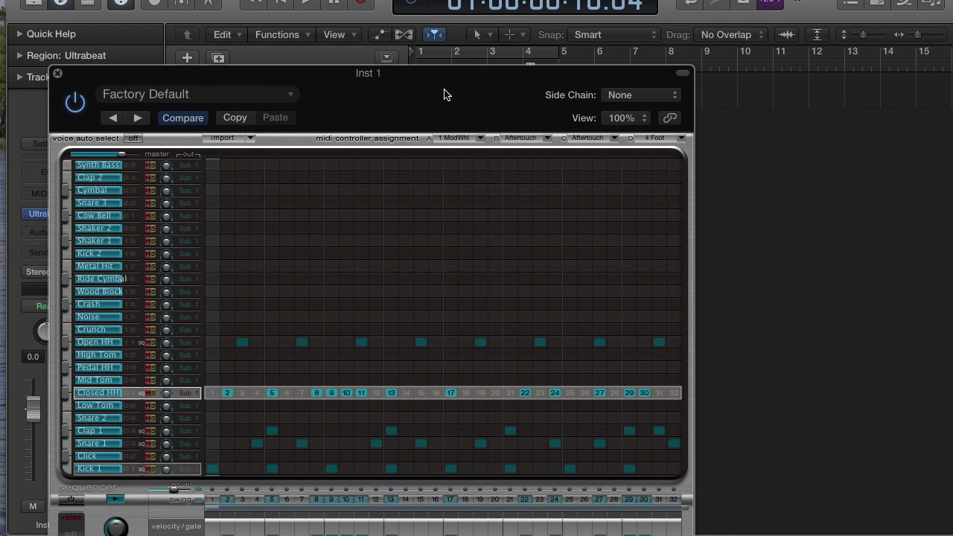